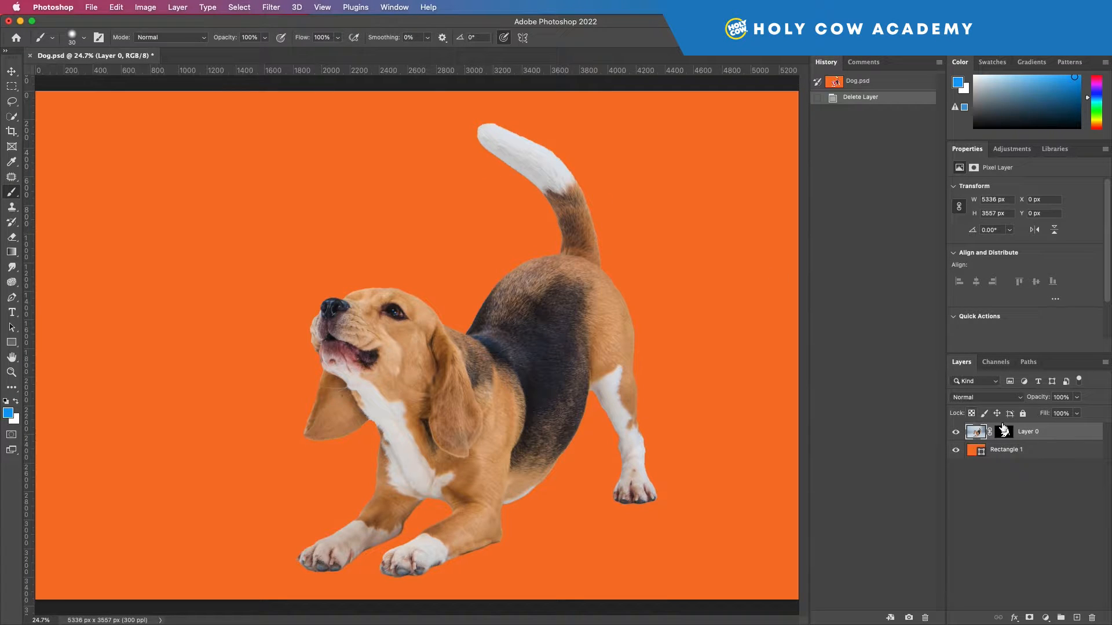
Step: Rename Layer 0 as DOG
double_click(1036, 435)
type("DOG")
key("Return")
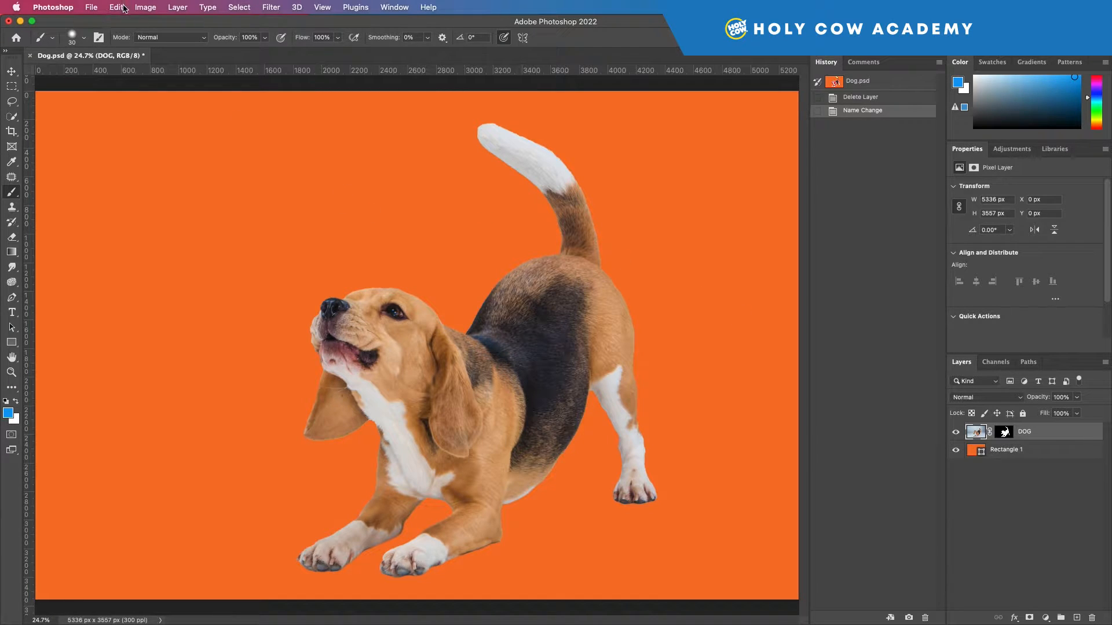
Step: Try a direct Hue/Saturation adjustment on the DOG layer with Hue -106, Saturation -24 and Lightness +2, and undo it
left_click(145, 7)
mouse_move(177, 39)
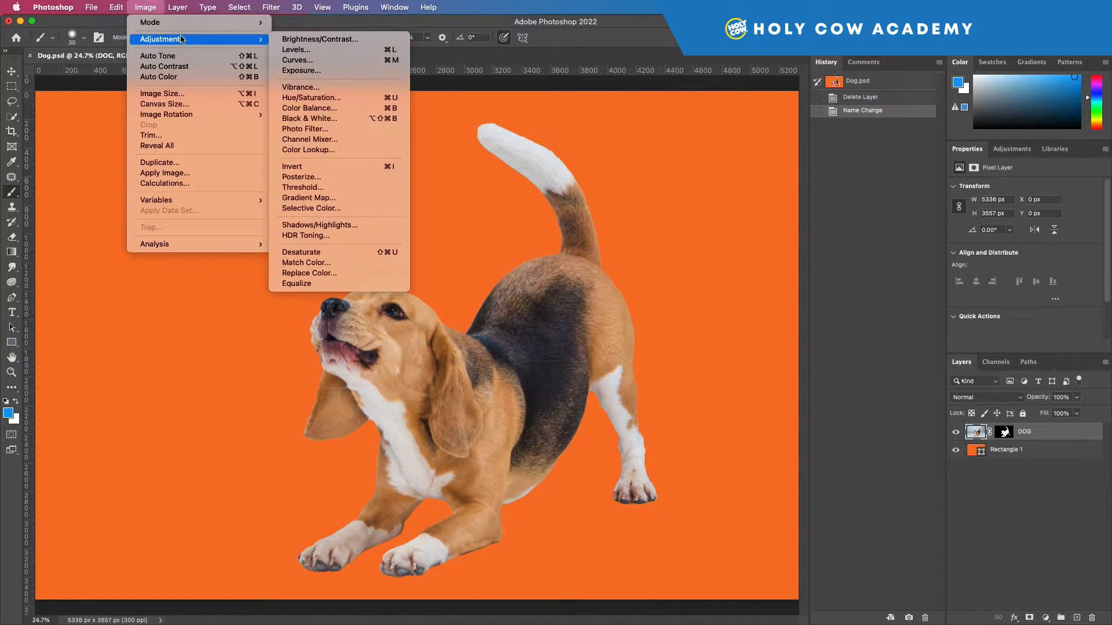
left_click(313, 99)
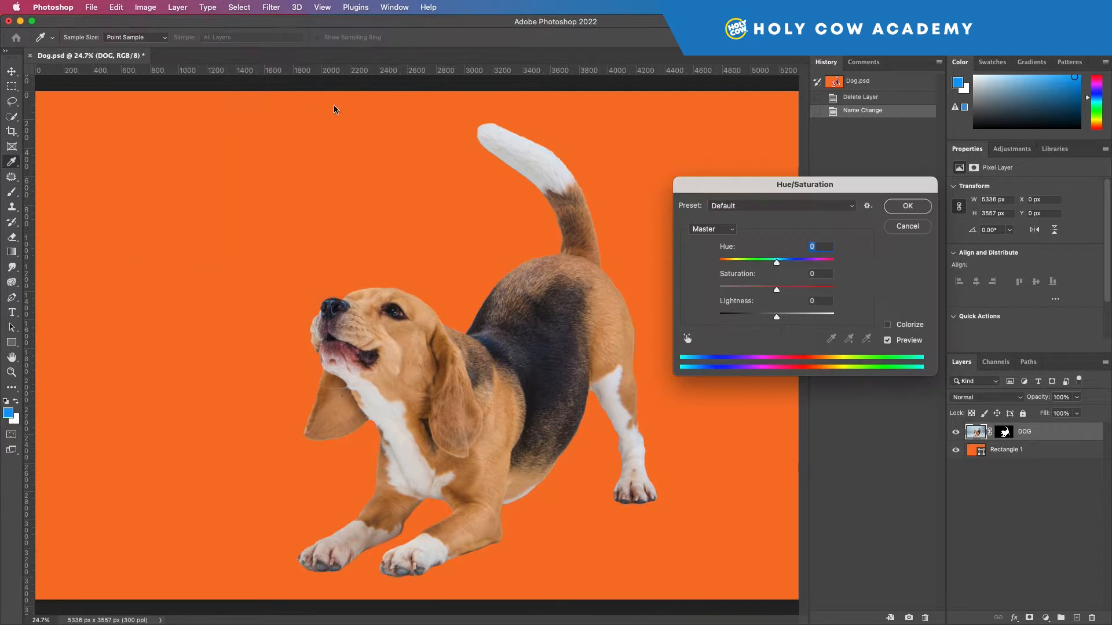
left_click_drag(776, 262, 774, 318)
left_click(778, 263)
mouse_move(757, 262)
left_mouse_down()
mouse_move(811, 265)
mouse_move(737, 265)
left_mouse_up()
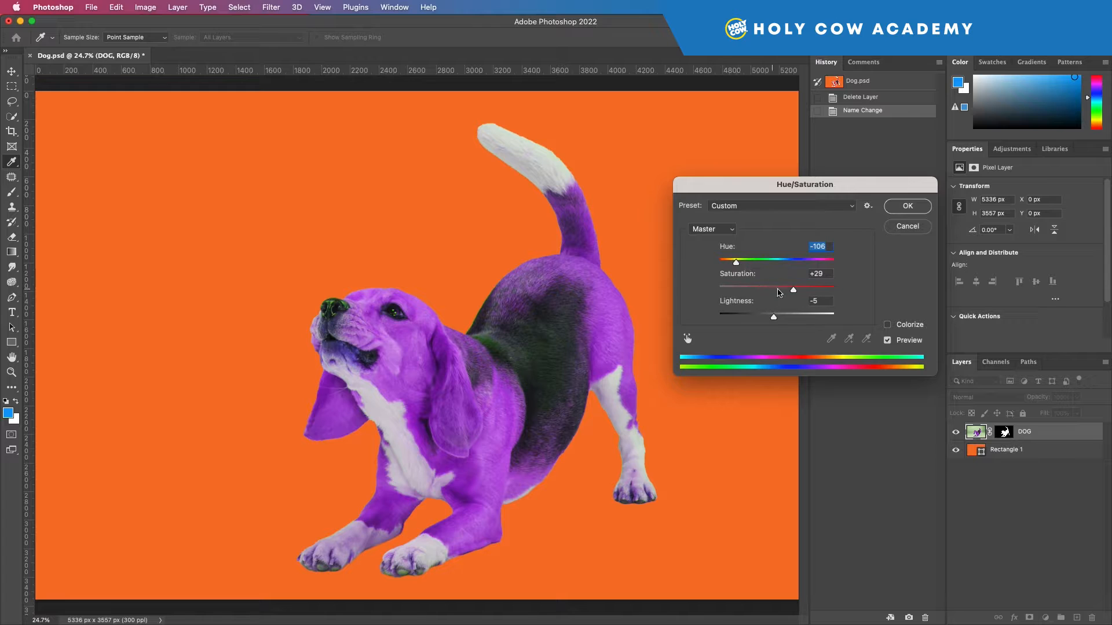
left_click_drag(793, 290, 778, 321)
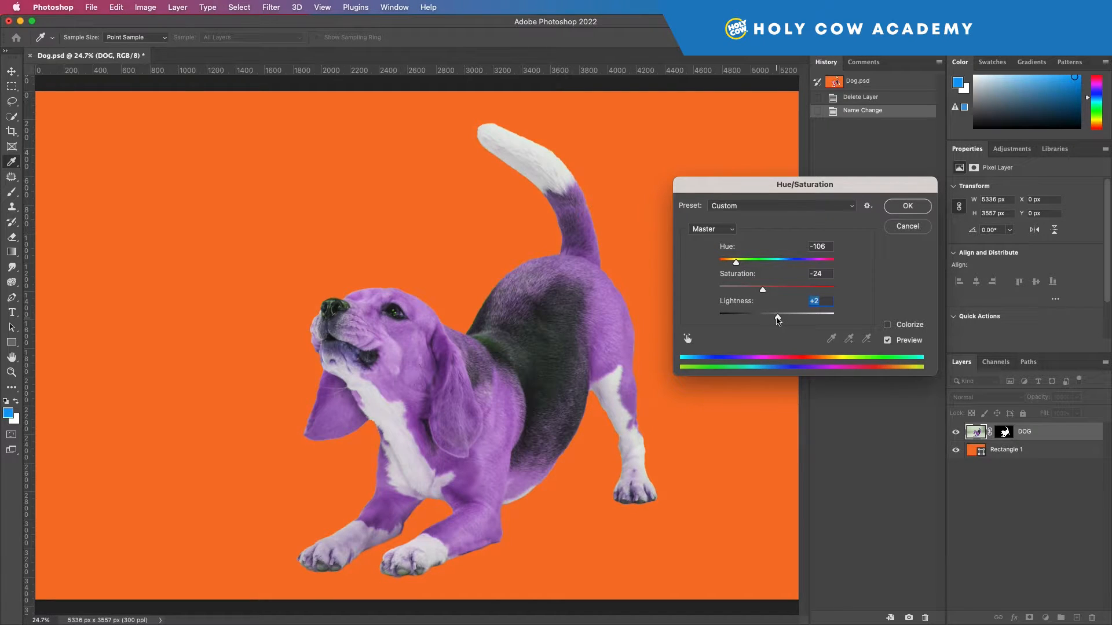
left_click(907, 208)
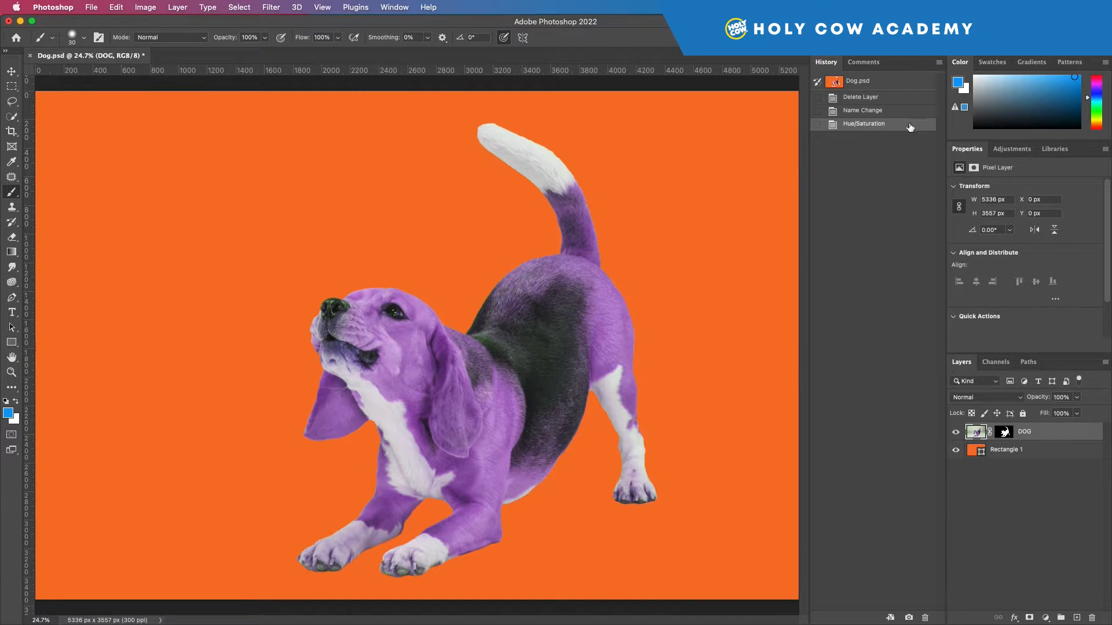
key("super+z")
Step: Add a Hue/Saturation adjustment layer above the dog with Hue -71 and clip it to the DOG layer
left_click(1005, 149)
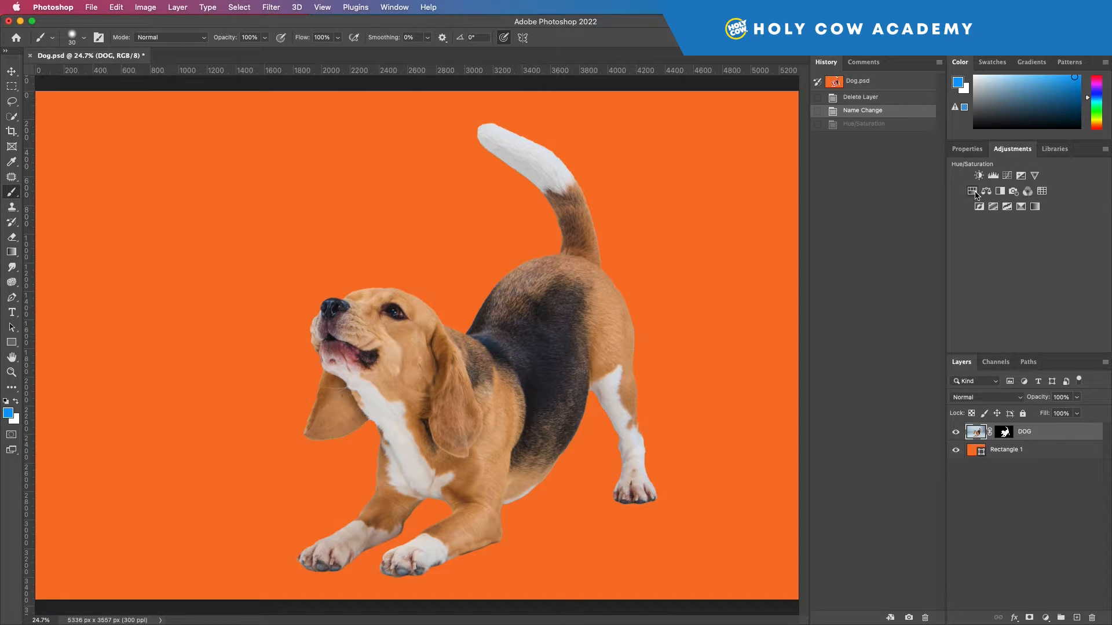
left_click(975, 192)
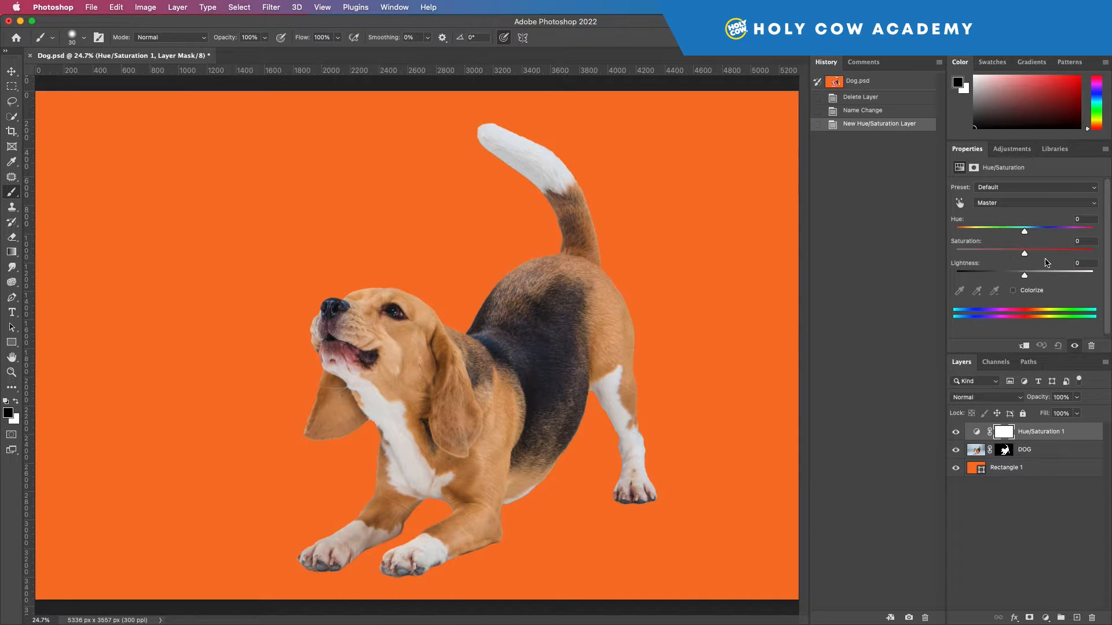
left_click_drag(1024, 231, 987, 232)
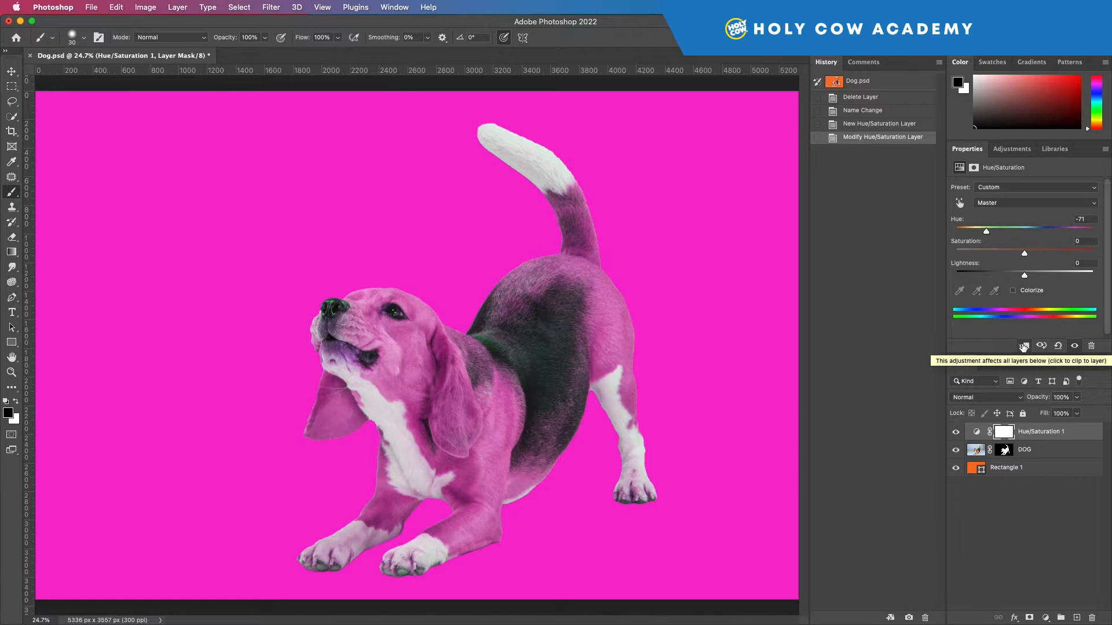
left_click(1024, 346)
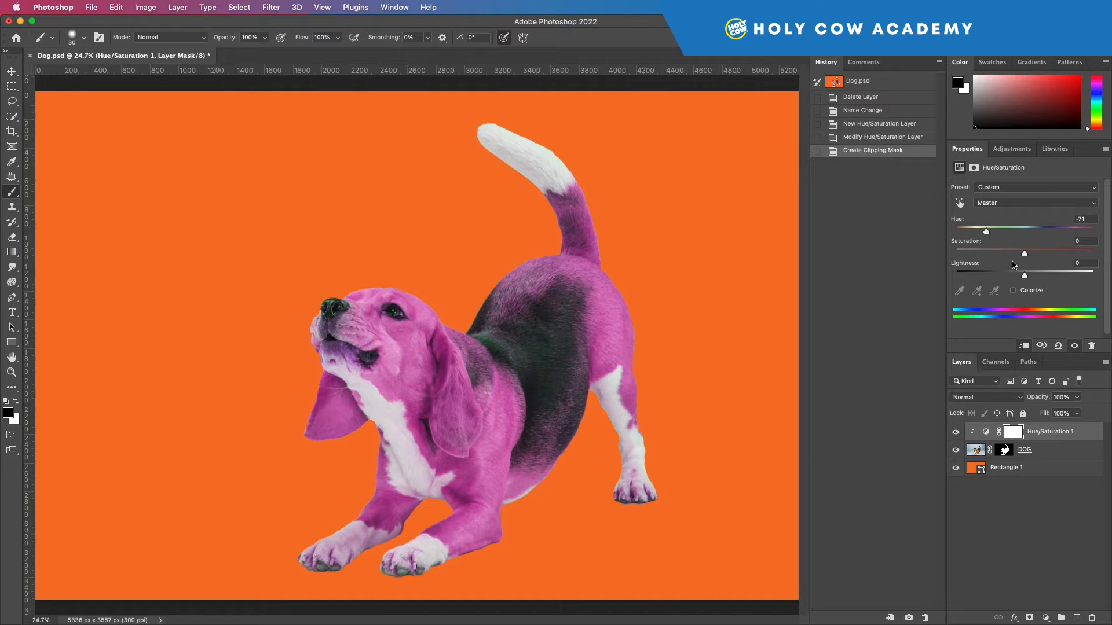
Step: Set the Hue/Saturation layer's saturation and lightness to -8 and shift its hue to turn the dog blue
left_click_drag(1025, 255, 1023, 281)
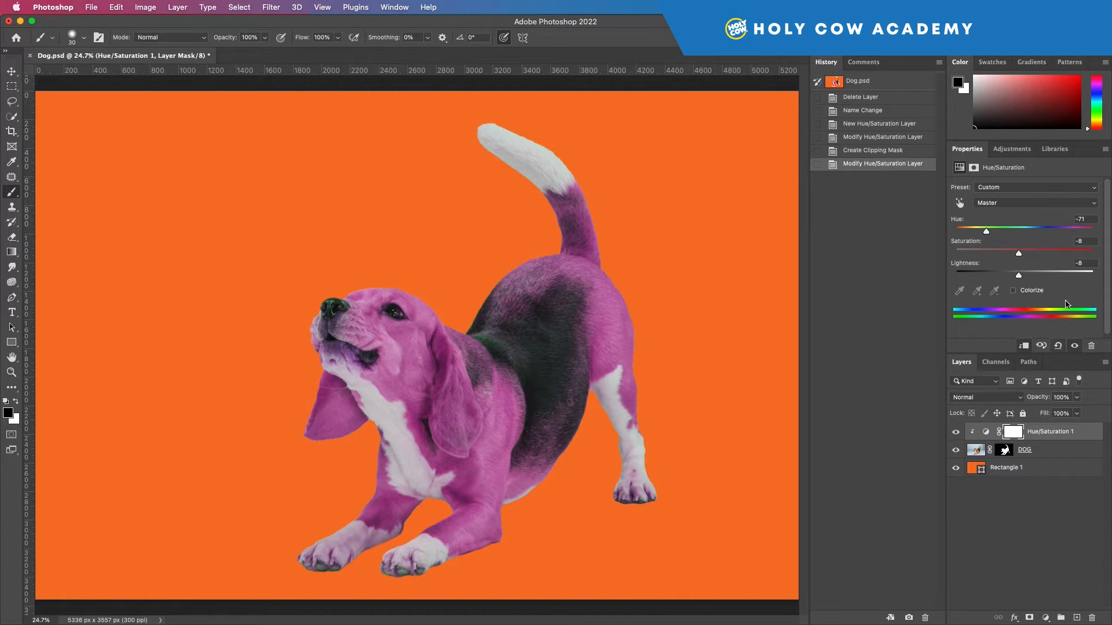
left_click_drag(986, 232, 978, 233)
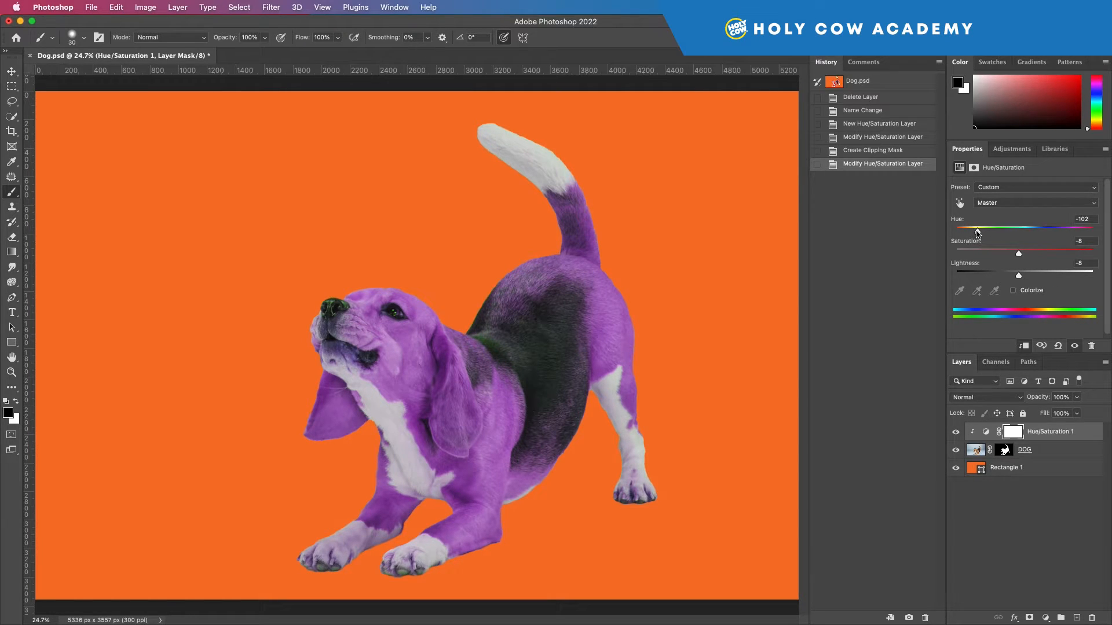
left_click_drag(977, 232, 958, 232)
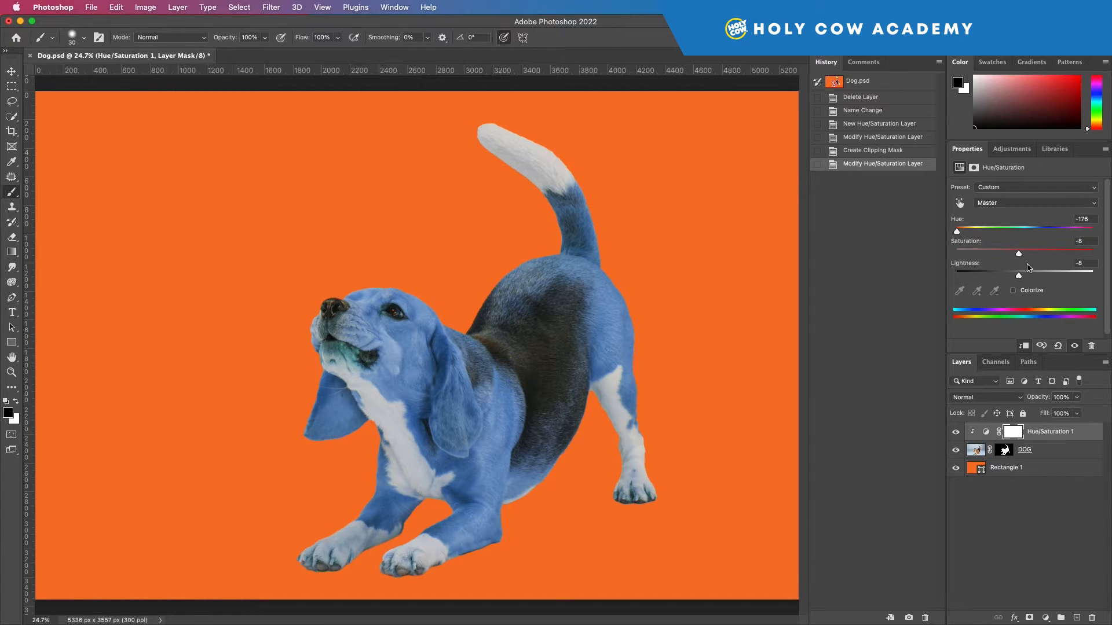
left_click_drag(958, 232, 959, 231)
Step: Add a Vibrance adjustment layer with Saturation -17 and clip it to the DOG layer
left_click(1012, 149)
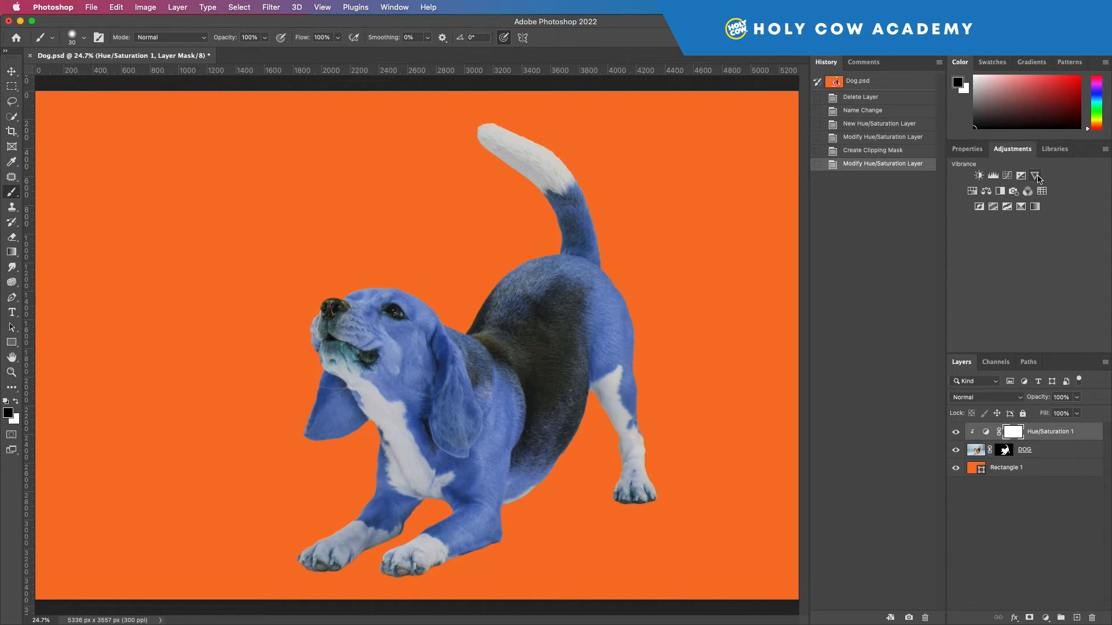
left_click(1035, 176)
mouse_move(1024, 222)
left_mouse_down()
mouse_move(988, 223)
mouse_move(1012, 223)
left_mouse_up()
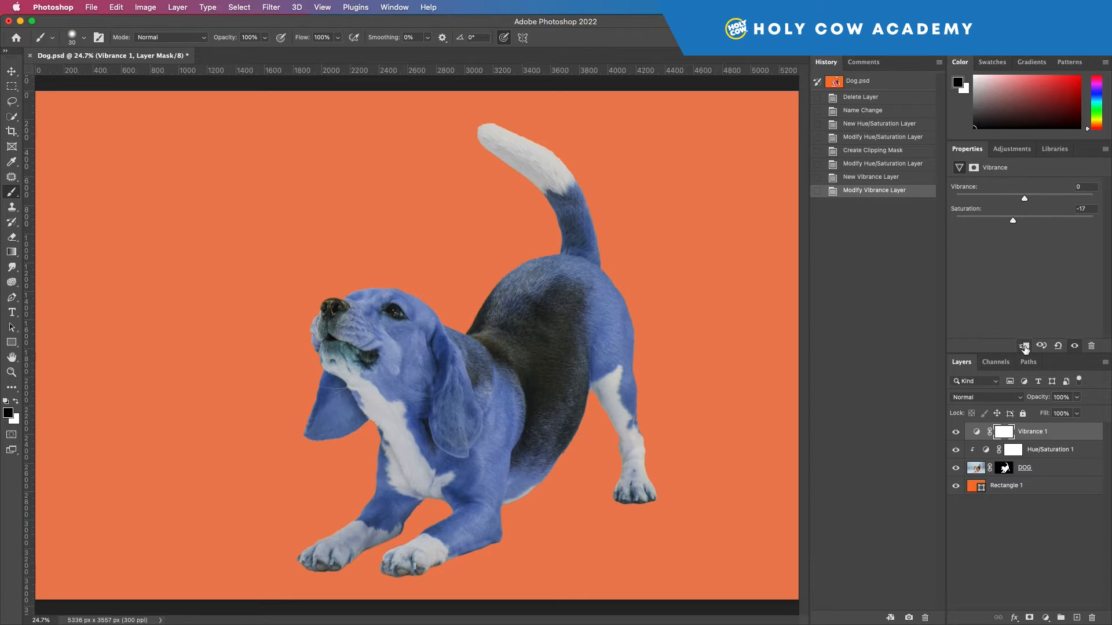
left_click(1024, 347)
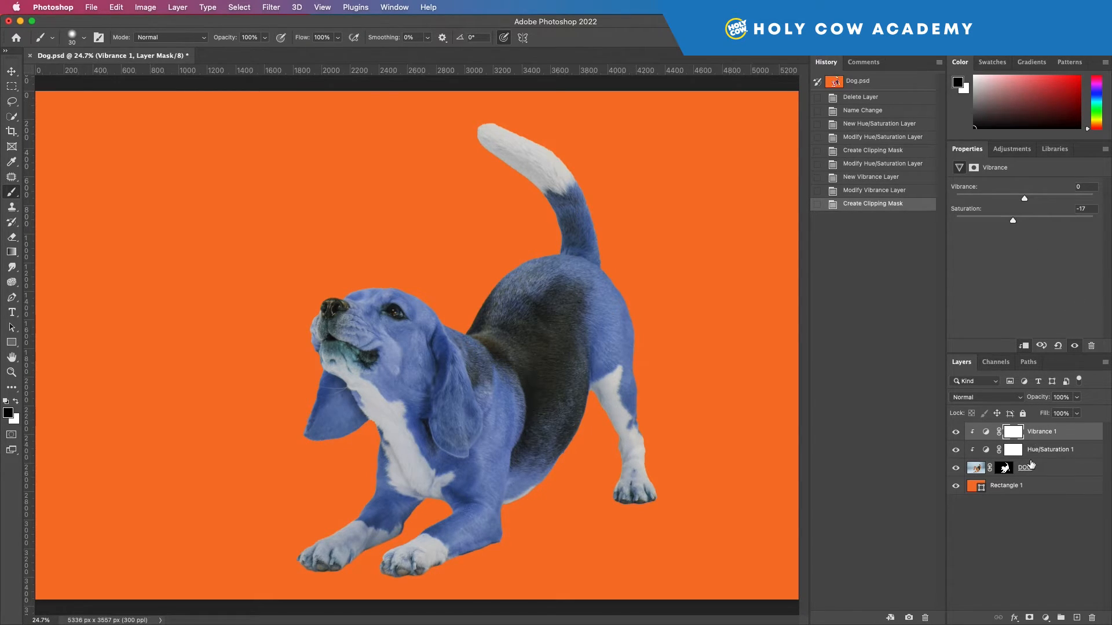
Step: Set the Vibrance layer's vibrance to -10 and its saturation to 0
left_click_drag(1019, 223, 1080, 200)
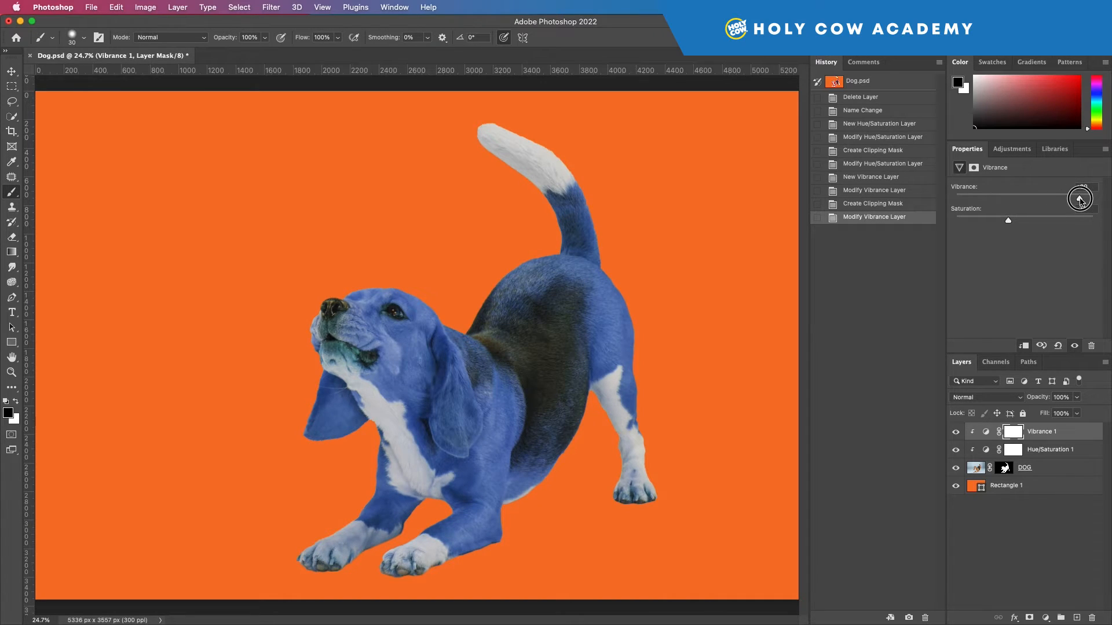
left_click_drag(1008, 221, 1025, 221)
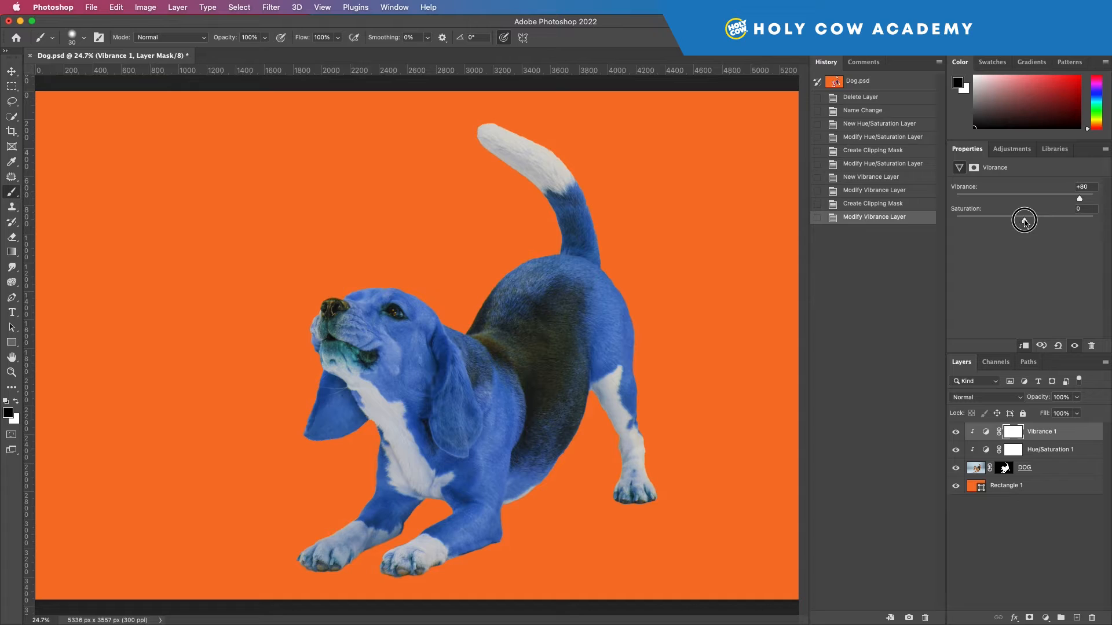
left_click_drag(1079, 198, 1017, 198)
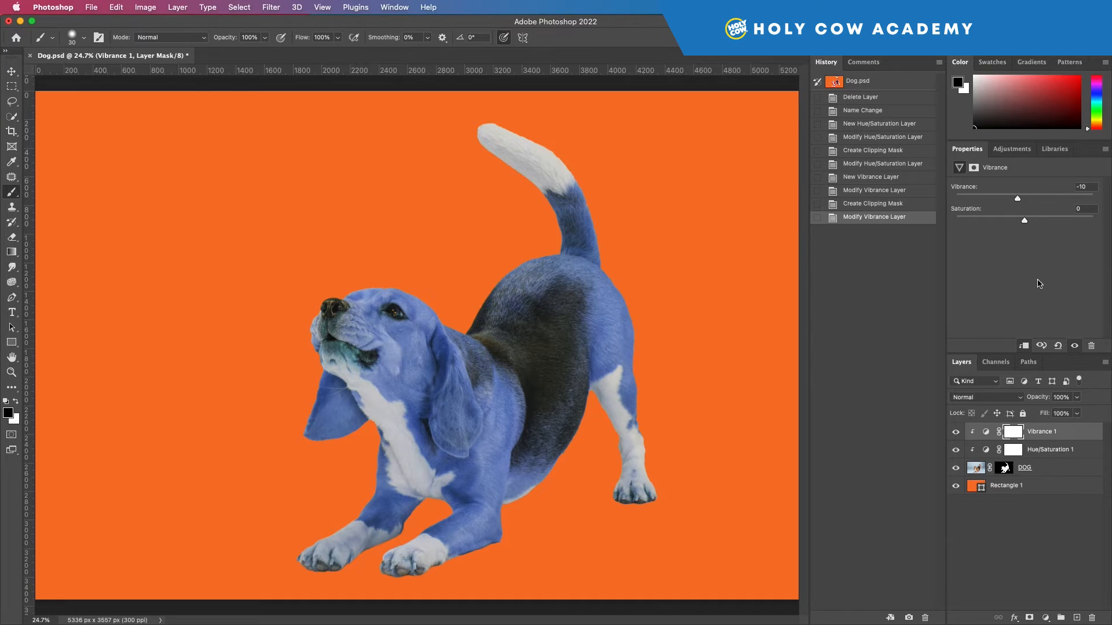
Step: Add a Brightness/Contrast adjustment layer, clip it to the DOG layer, and adjust its brightness and contrast
left_click(1012, 149)
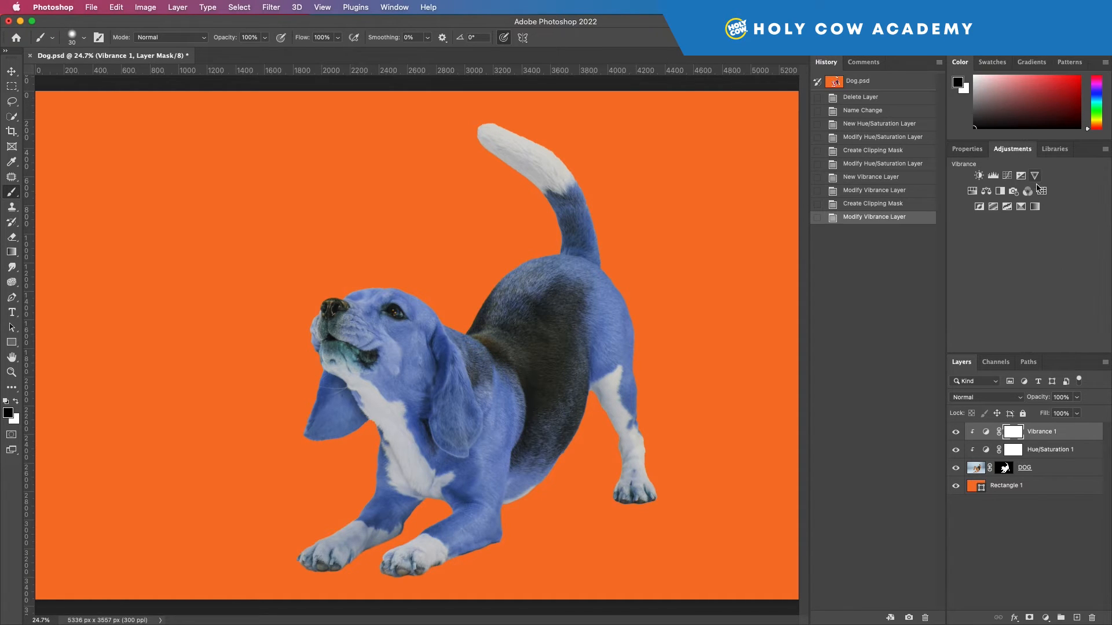
left_click(979, 176)
mouse_move(1025, 219)
left_mouse_down()
mouse_move(985, 220)
mouse_move(1018, 220)
left_mouse_up()
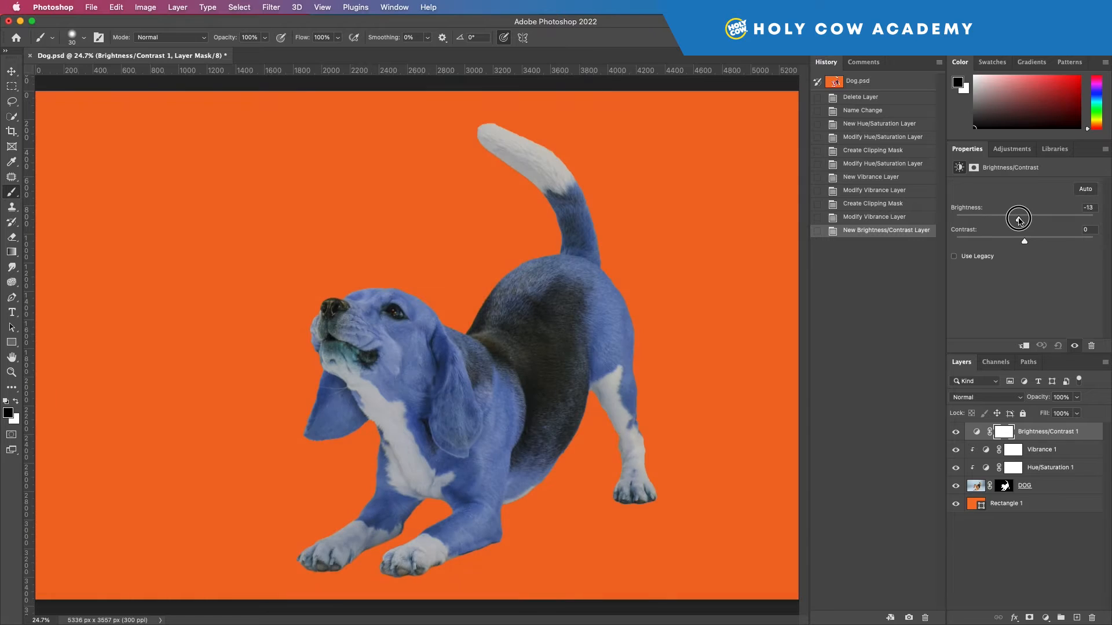
left_click(1025, 346)
left_click_drag(1039, 221, 1014, 240)
Step: Add a Levels adjustment layer clipped to the DOG layer with input levels 17, 1.04 and 223
left_click(1015, 158)
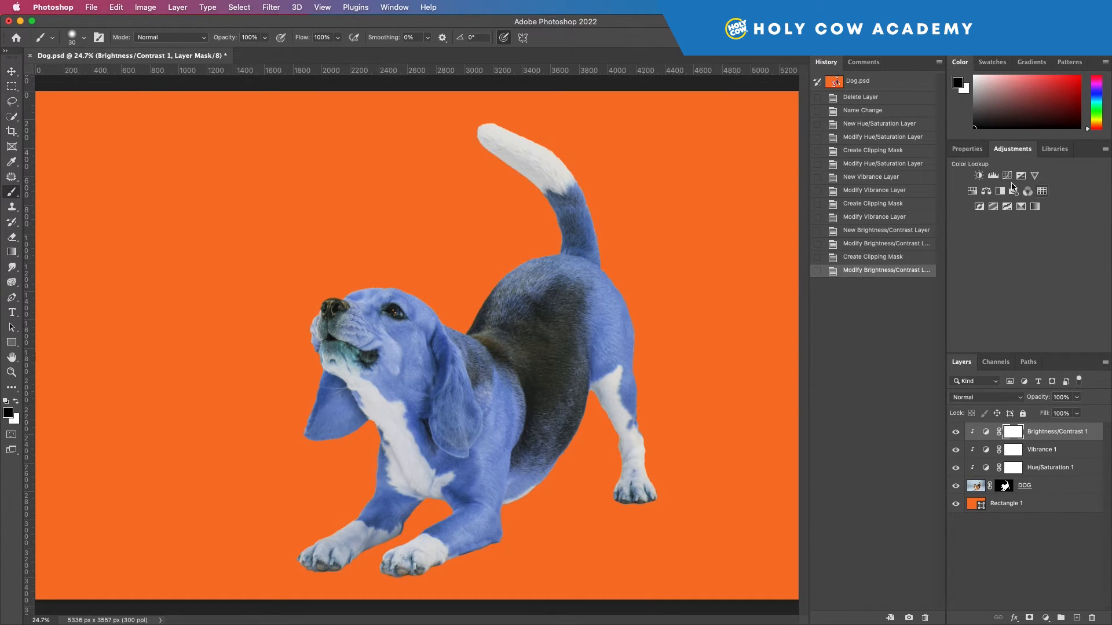
left_click(993, 175)
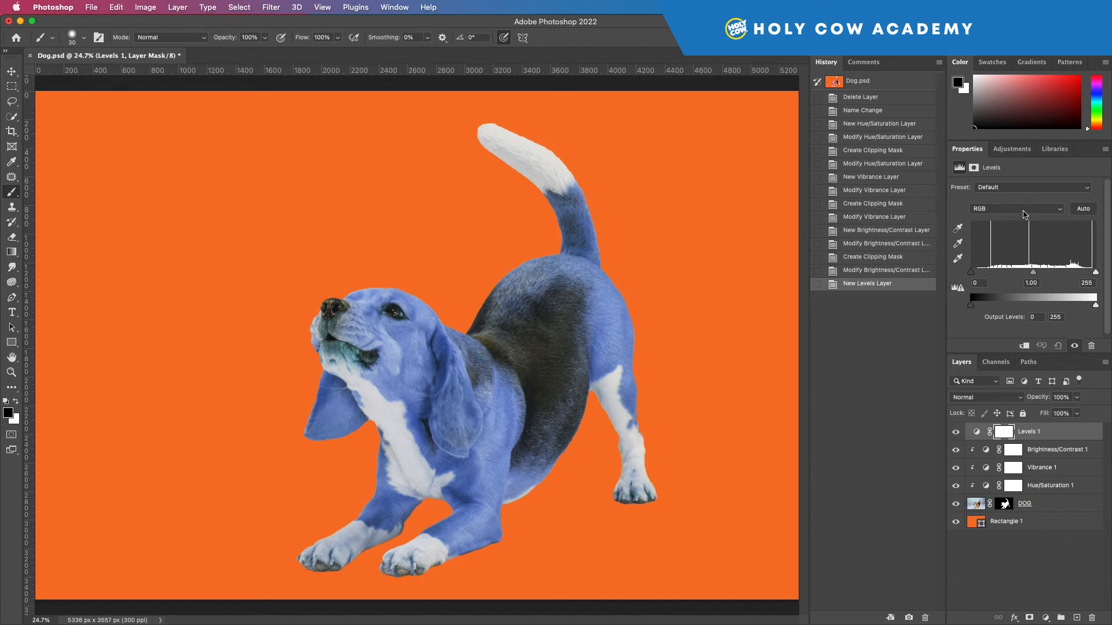
left_click_drag(971, 272, 979, 272)
left_click(1024, 346)
left_click_drag(1095, 272, 1036, 276)
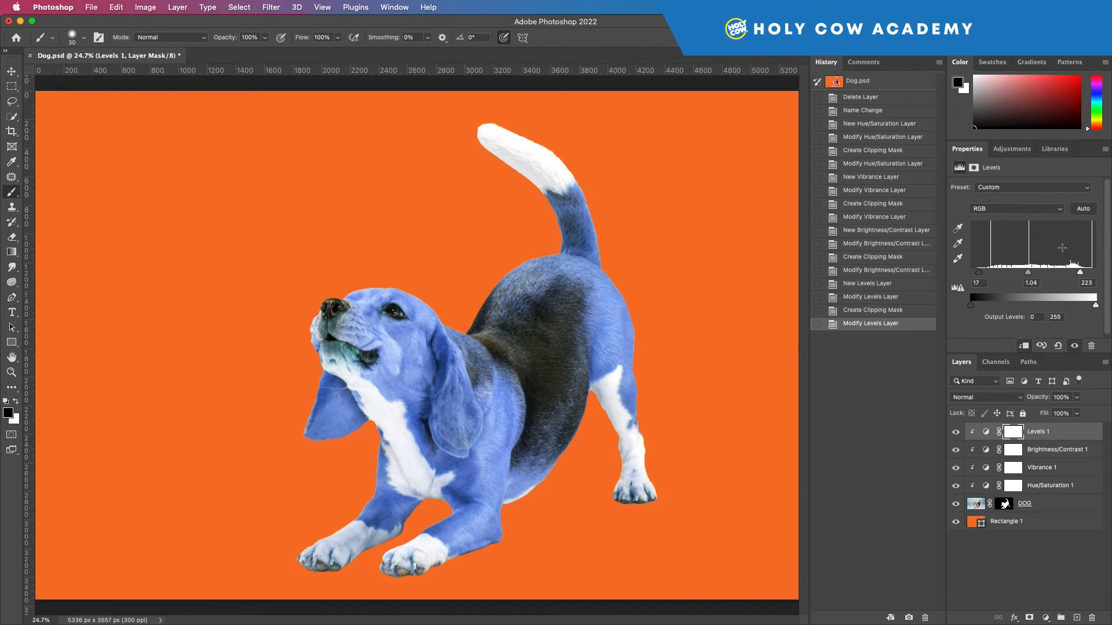
Step: Add a Photo Filter adjustment layer clipped to the DOG layer and choose Cooling Filter (LBB)
left_click(1019, 152)
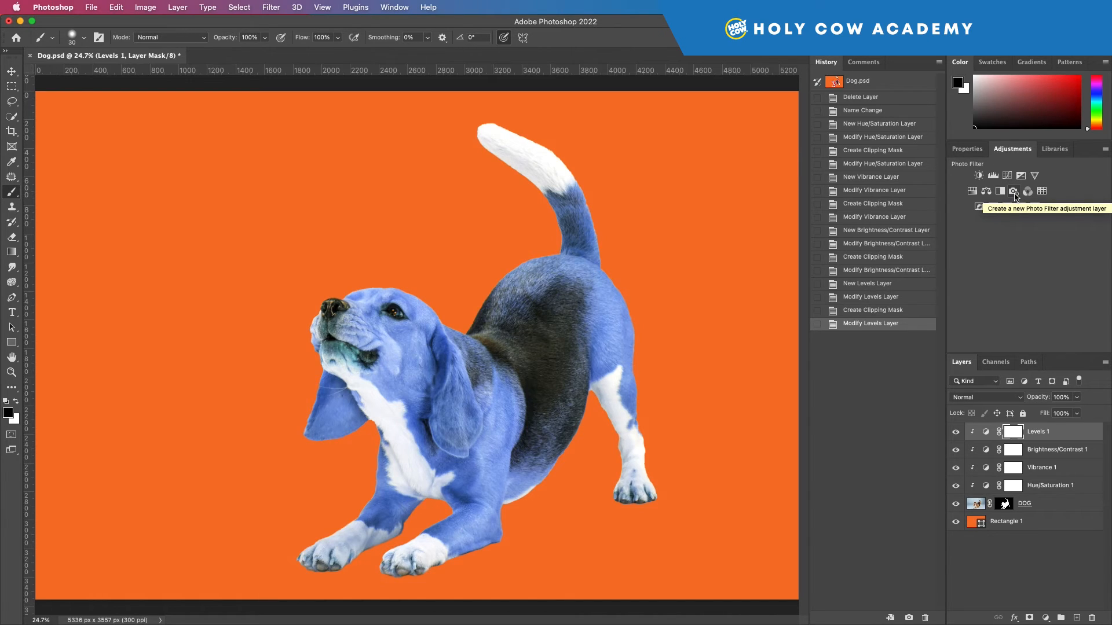
left_click(1013, 192)
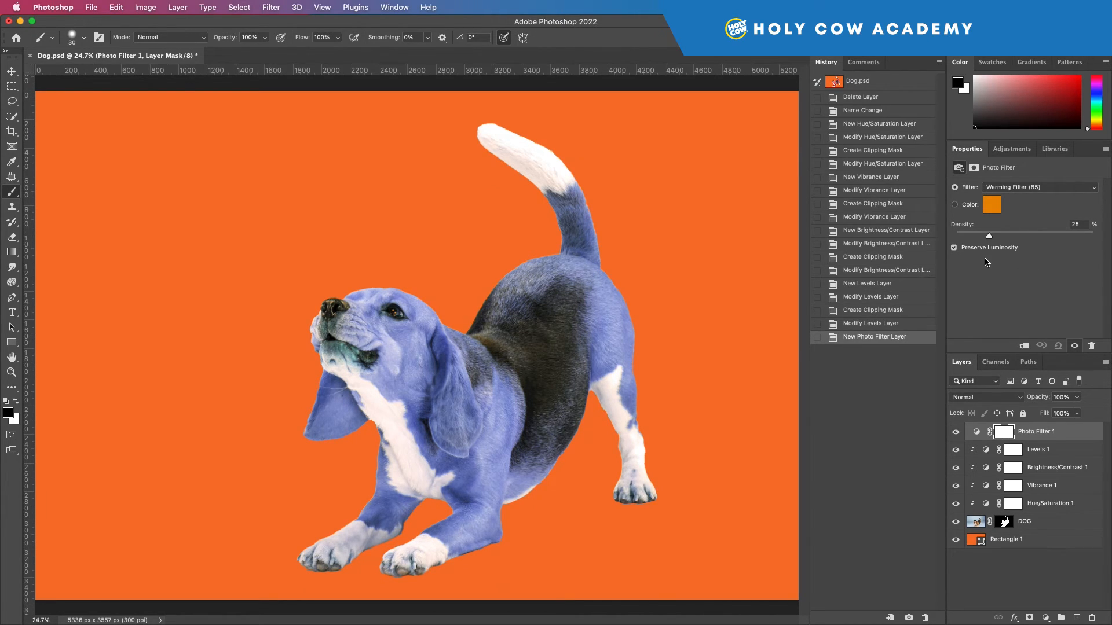
left_click(1023, 346)
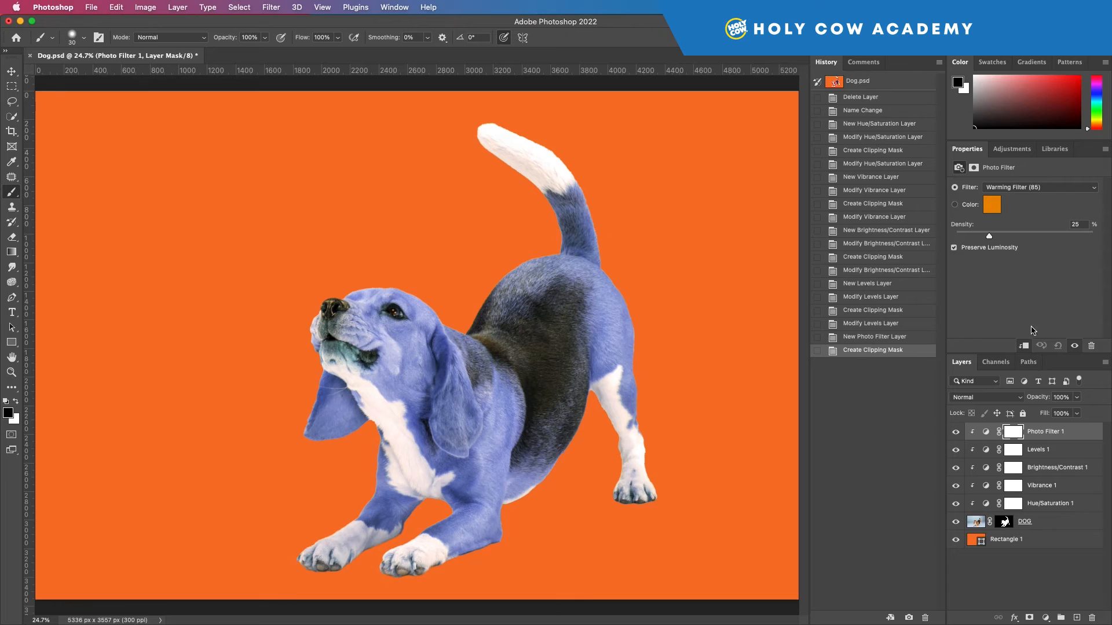
left_click(1026, 188)
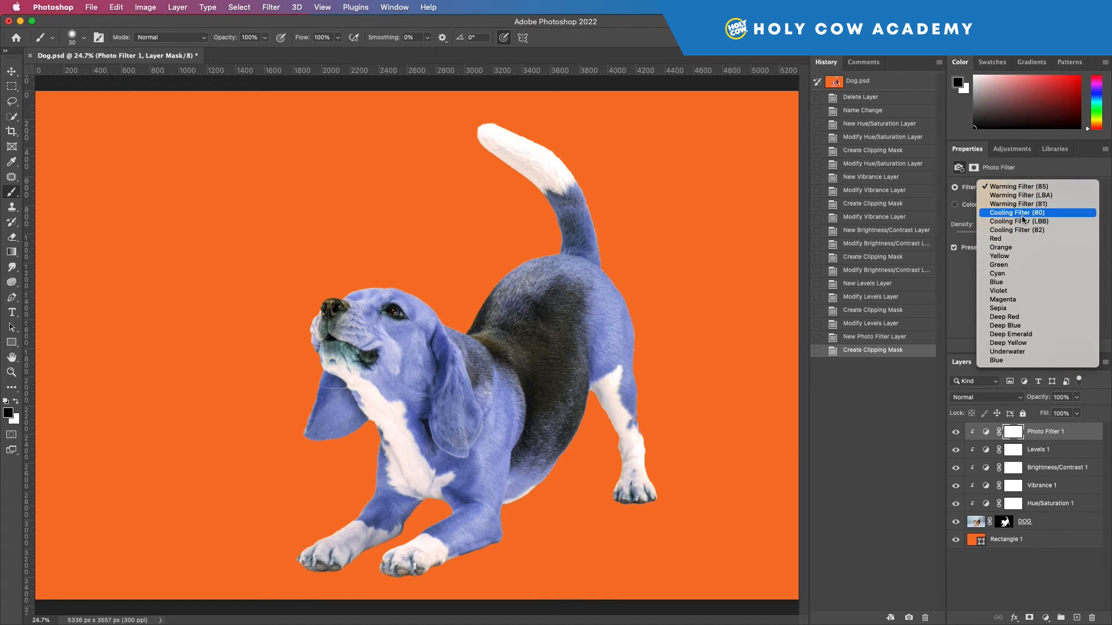
left_click(1022, 221)
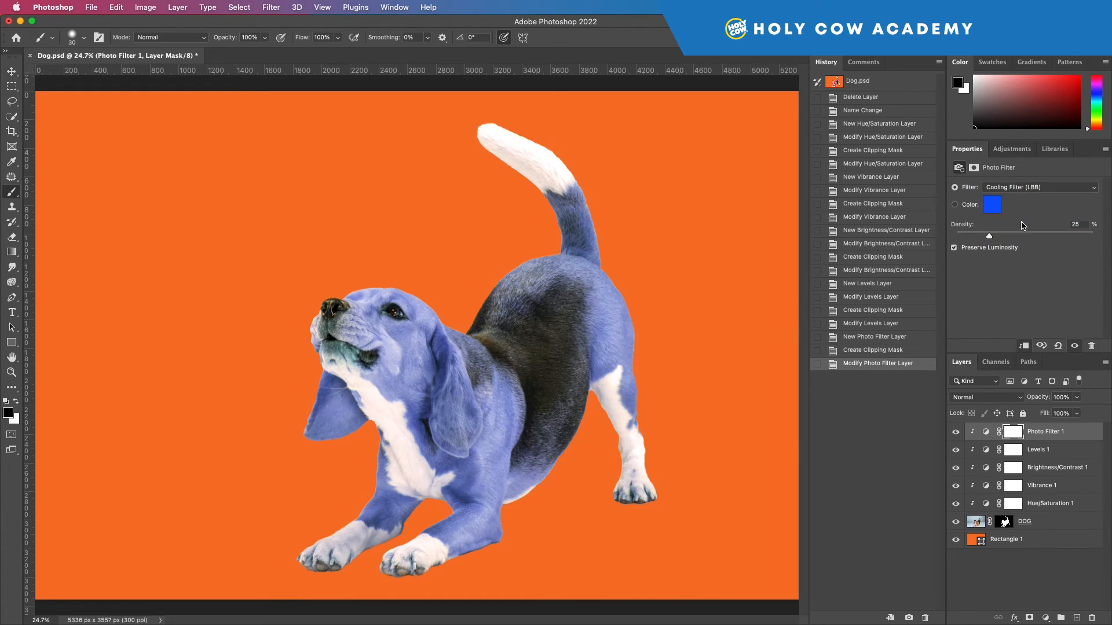
Step: Change the photo filter to Violet and set its density to 46%
left_click(1028, 188)
left_click(1026, 256)
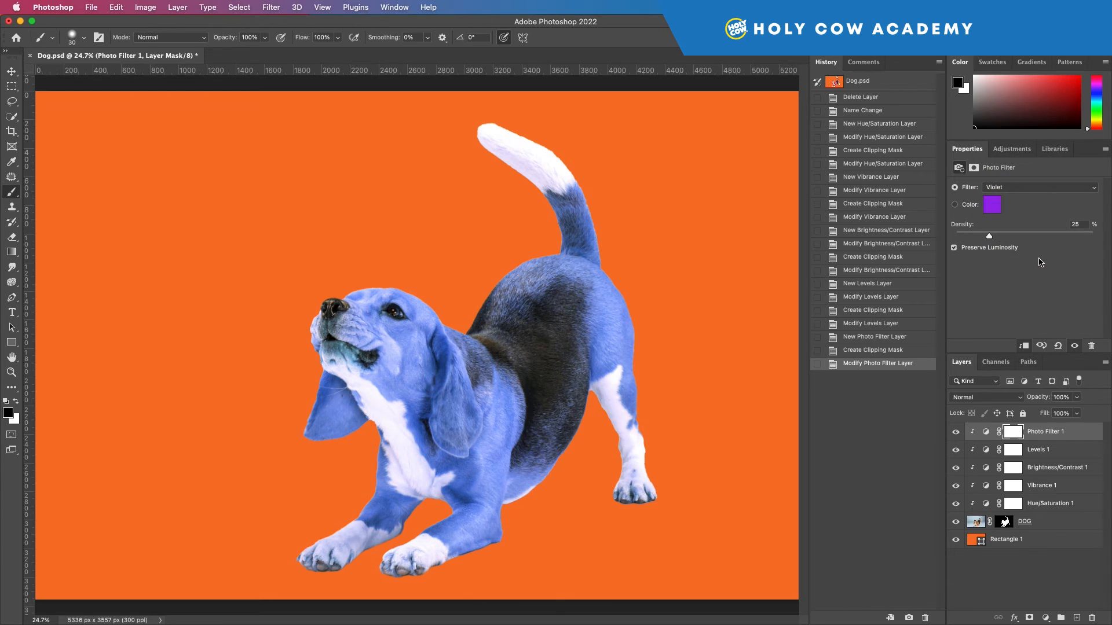
left_click_drag(991, 236, 1019, 236)
left_click(1031, 189)
left_click(1045, 193)
Step: Delete the Photo Filter adjustment layer together with its layer mask
left_click(1092, 618)
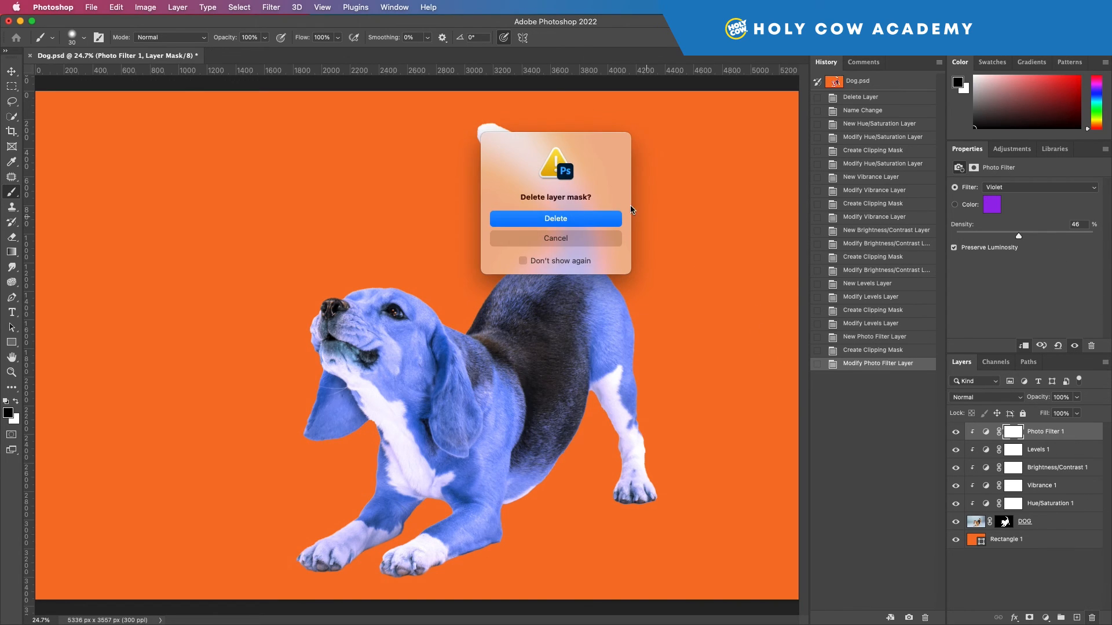
left_click(600, 218)
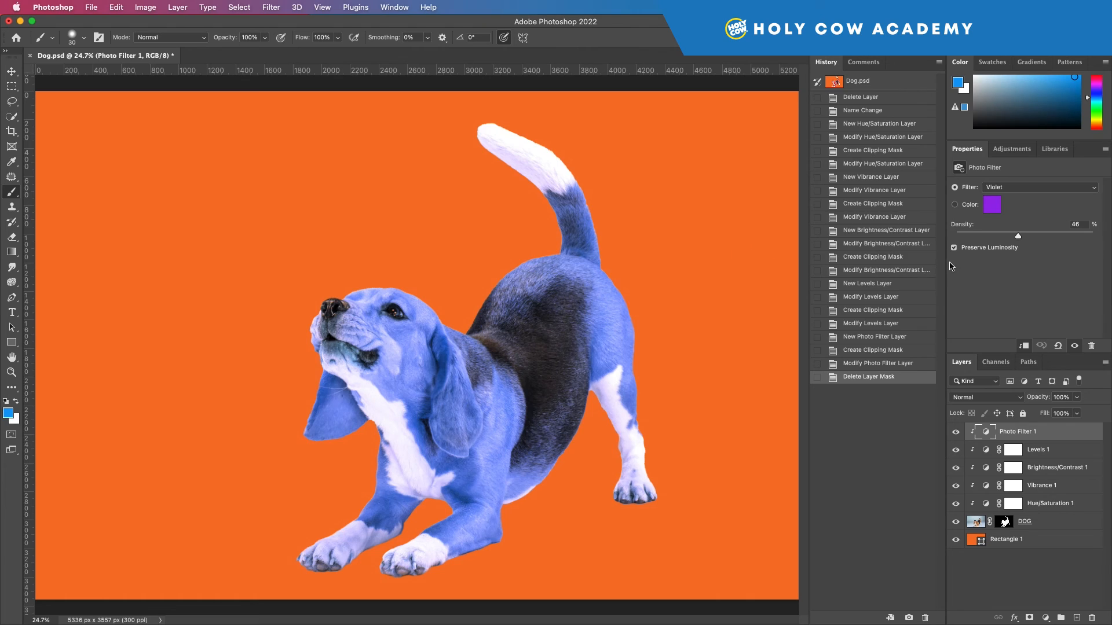
left_click(1092, 618)
left_click(602, 219)
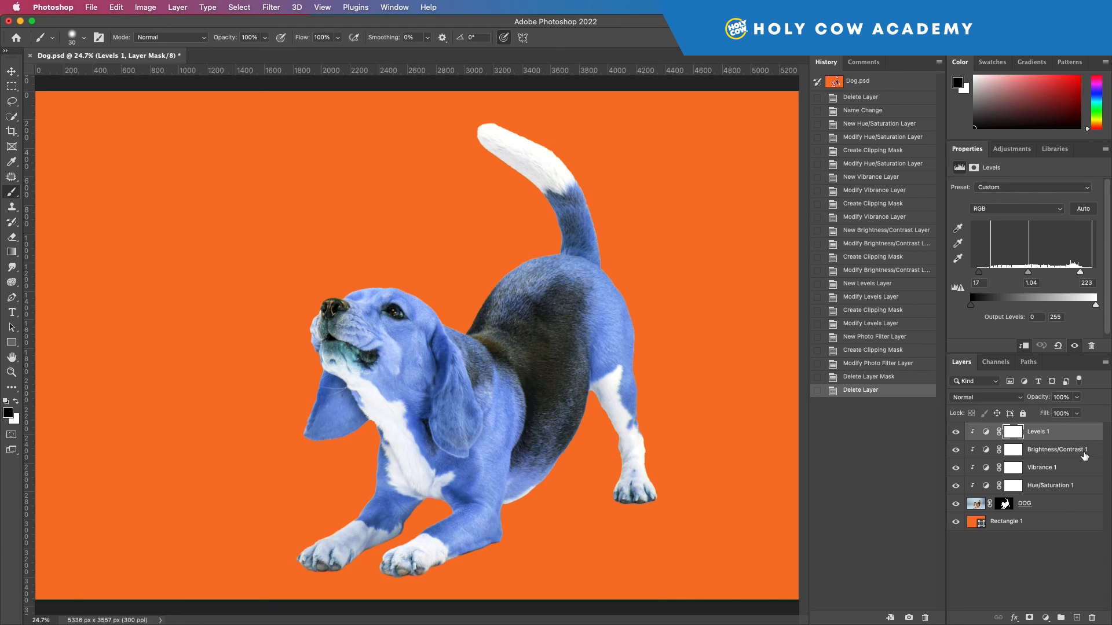
Step: Try a Color Overlay effect in the DOG layer's layer style and switch it off again
left_click(1063, 506)
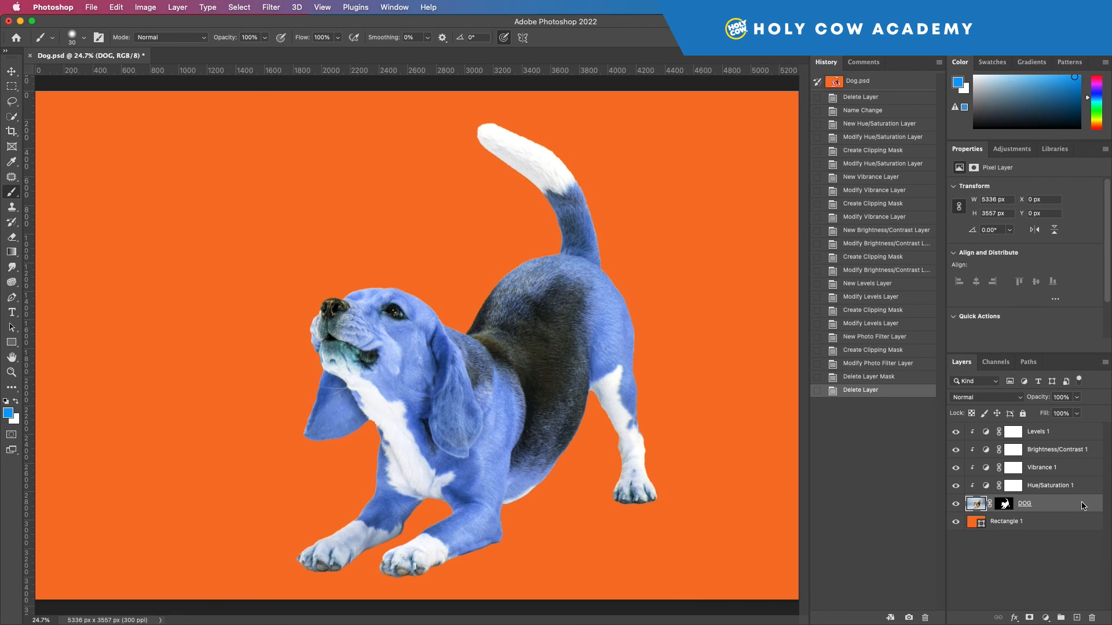
double_click(1063, 507)
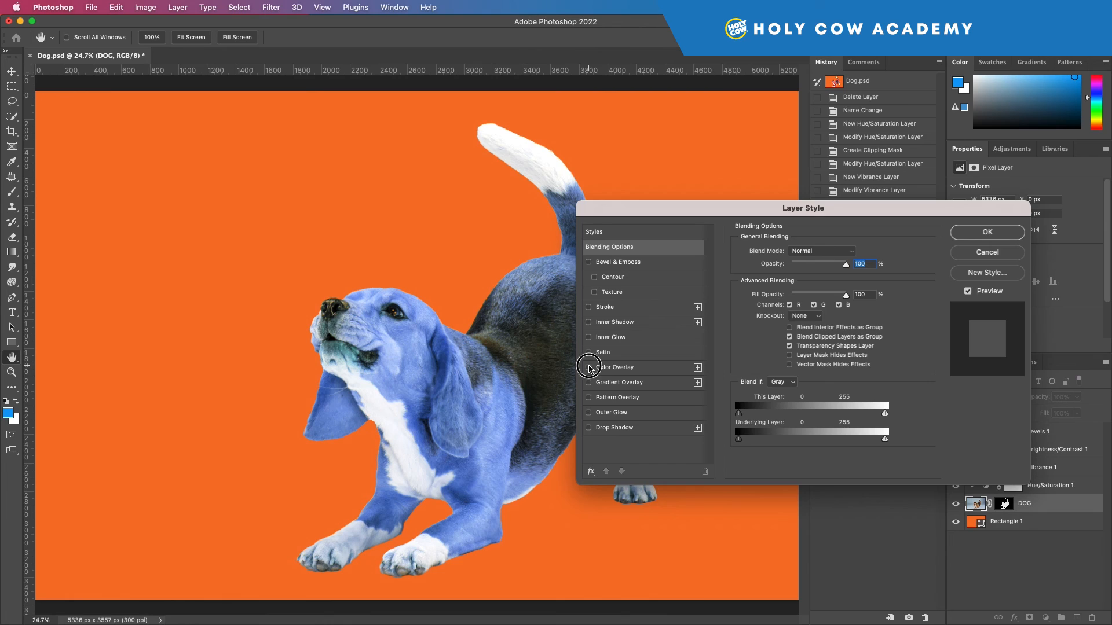
left_click(589, 368)
left_click(589, 368)
left_click(983, 233)
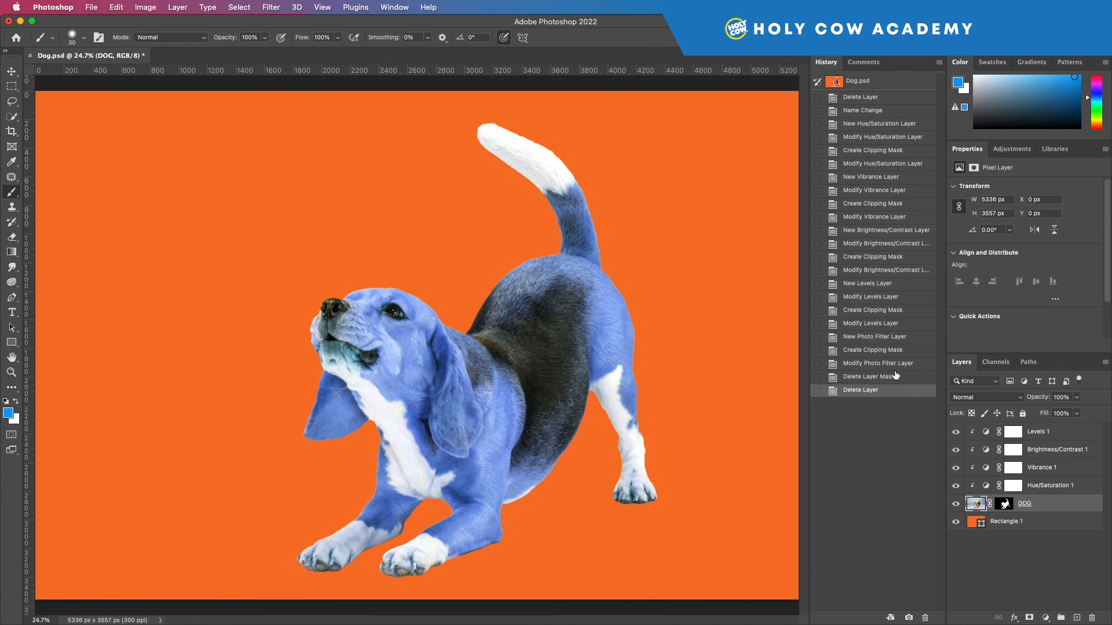